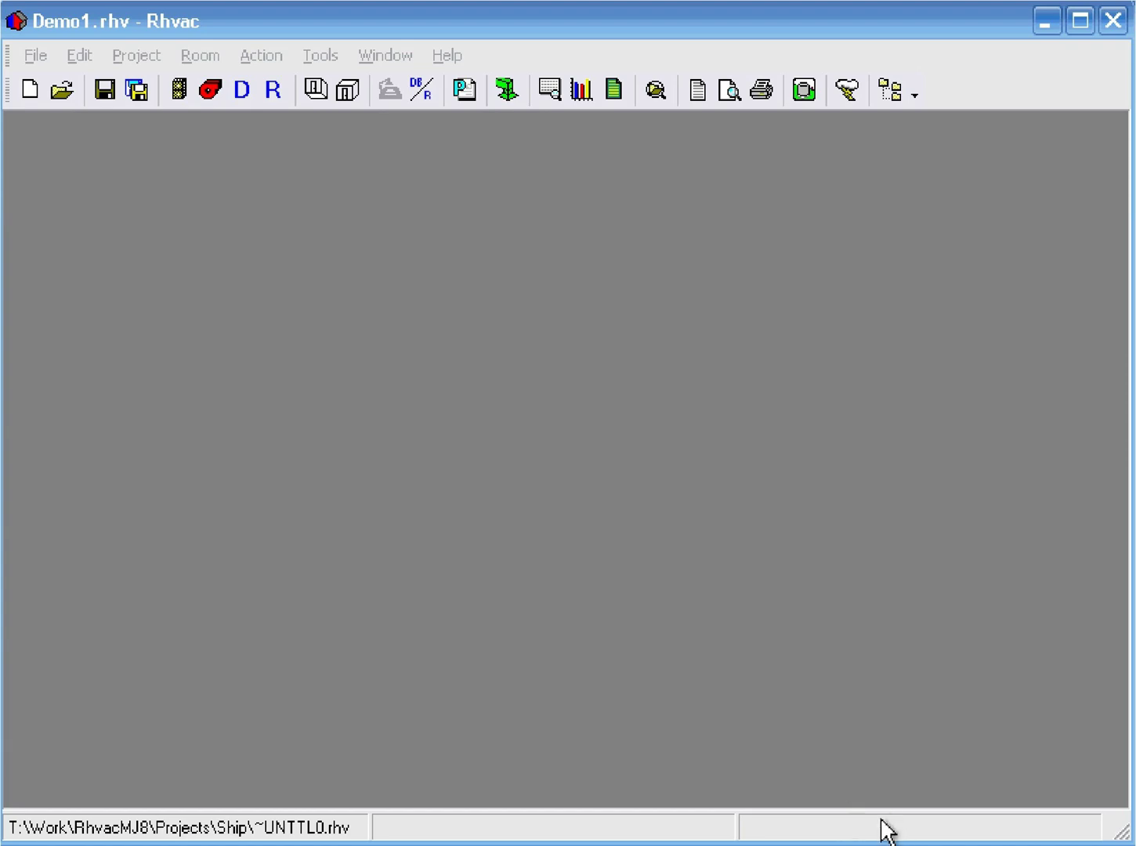
Review the general project details and system design conditions, then close both
{"action": "left_click", "coordinate": [179, 88]}
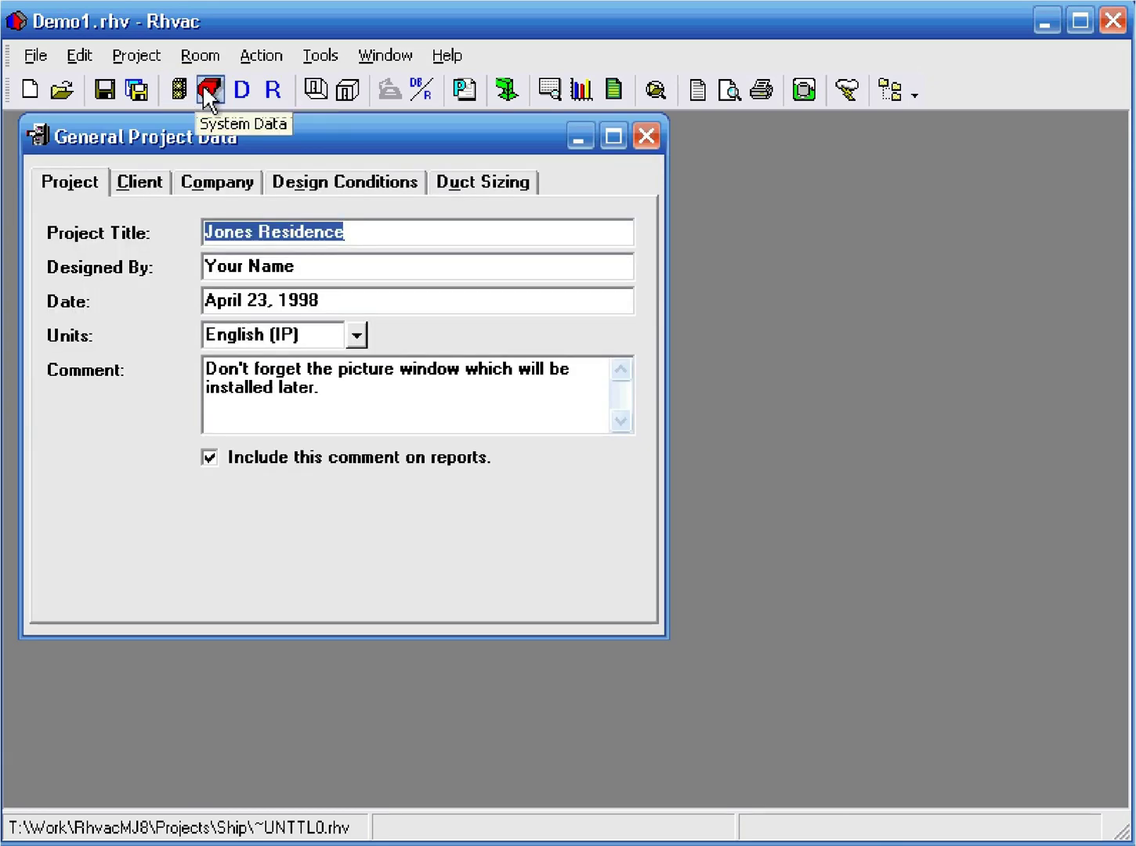
{"action": "left_click", "coordinate": [209, 90]}
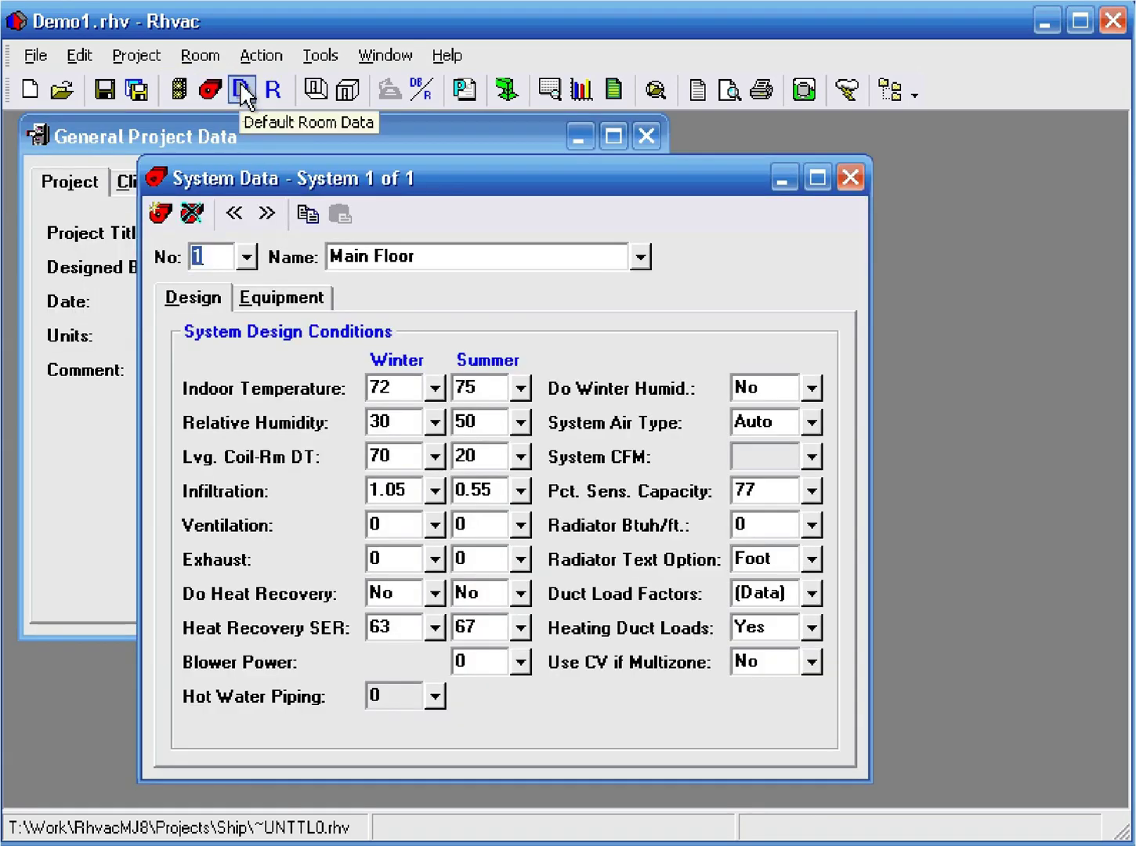
{"action": "left_click", "coordinate": [850, 177]}
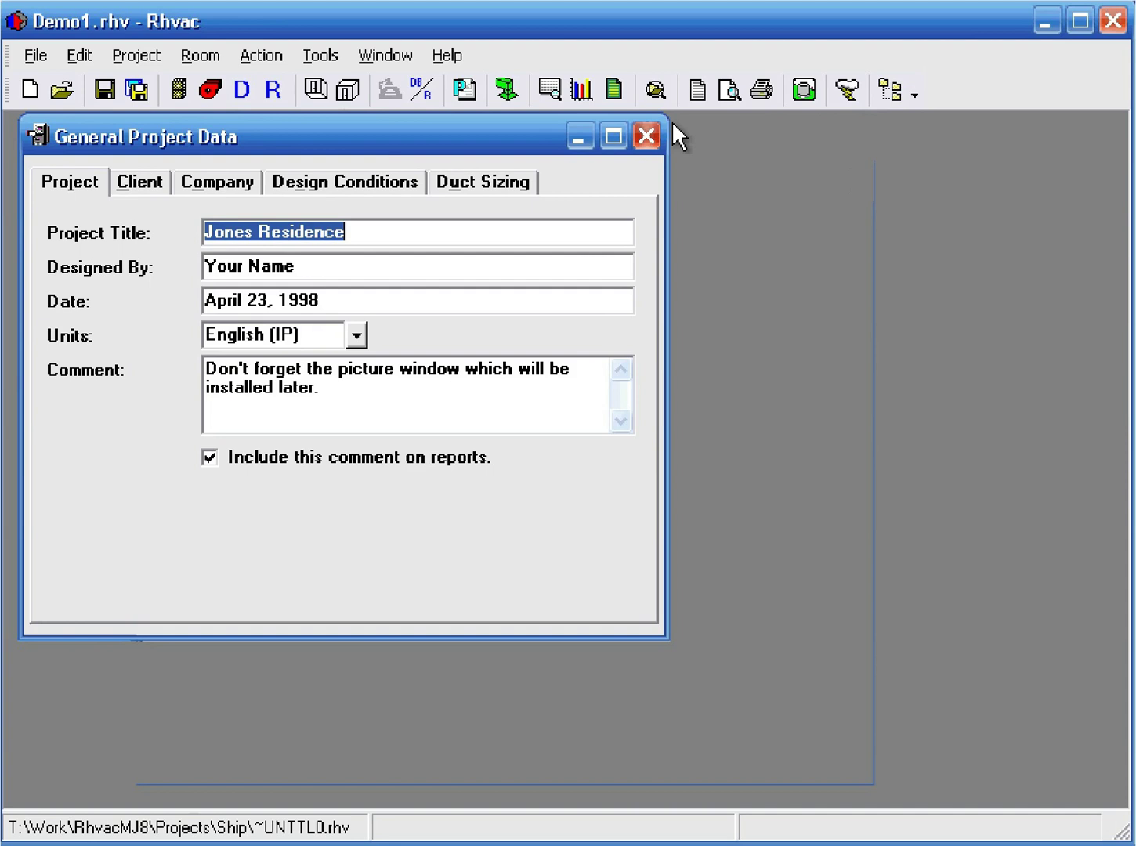
{"action": "left_click", "coordinate": [647, 134]}
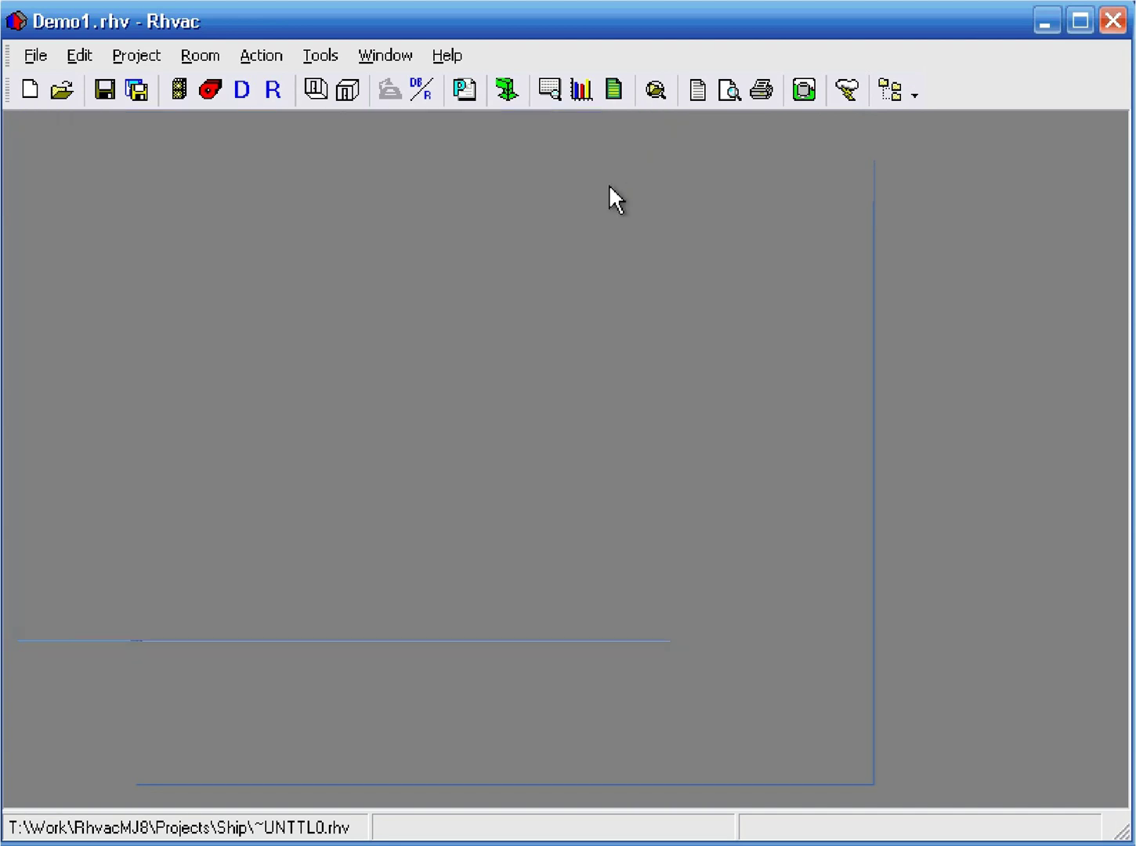
Set Room Data Entry Mode to 'Enter room data with Drawing Board'
{"action": "left_click", "coordinate": [422, 91]}
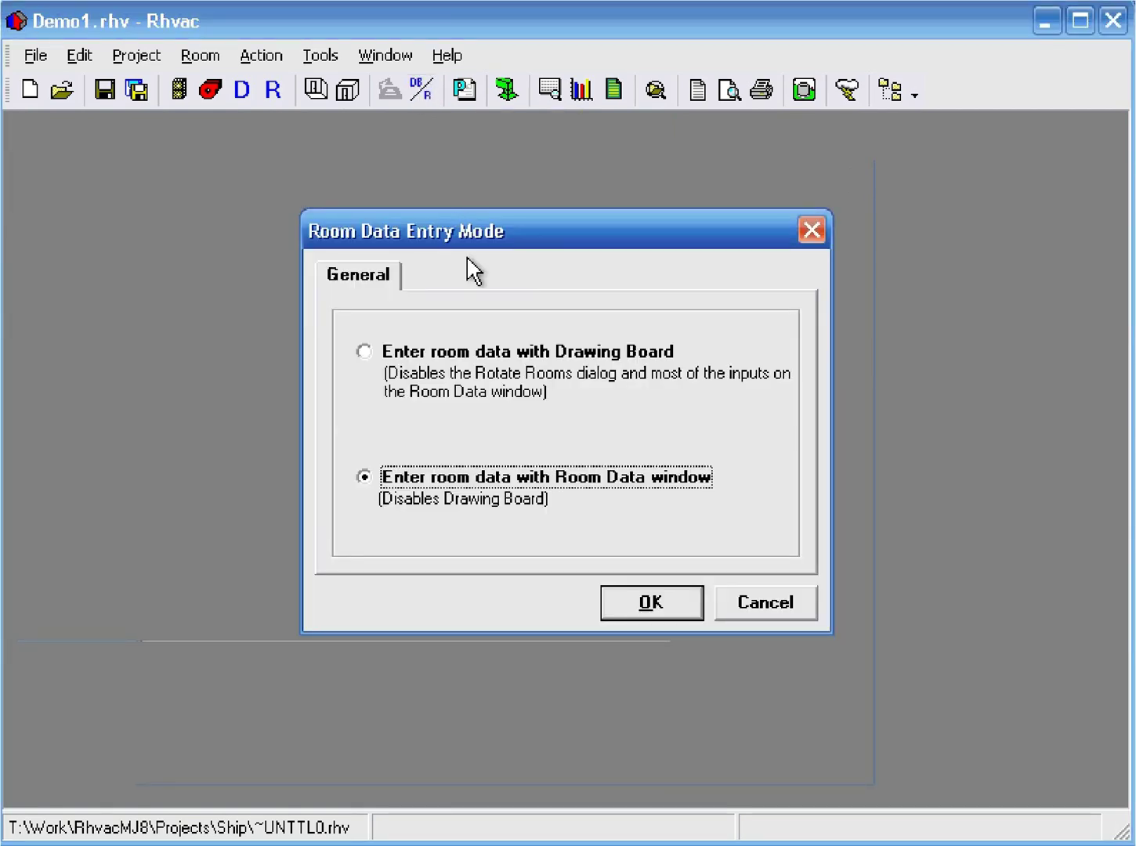
{"action": "left_click", "coordinate": [477, 351]}
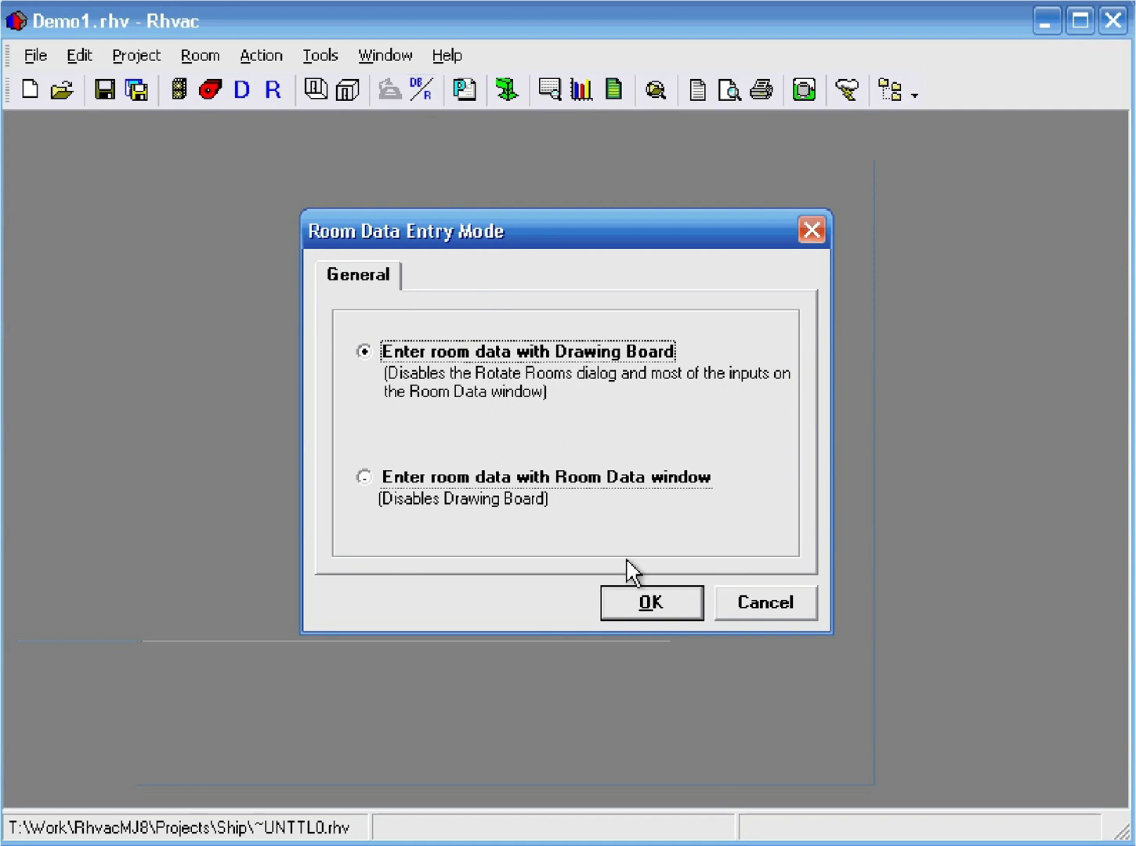
{"action": "left_click", "coordinate": [653, 603]}
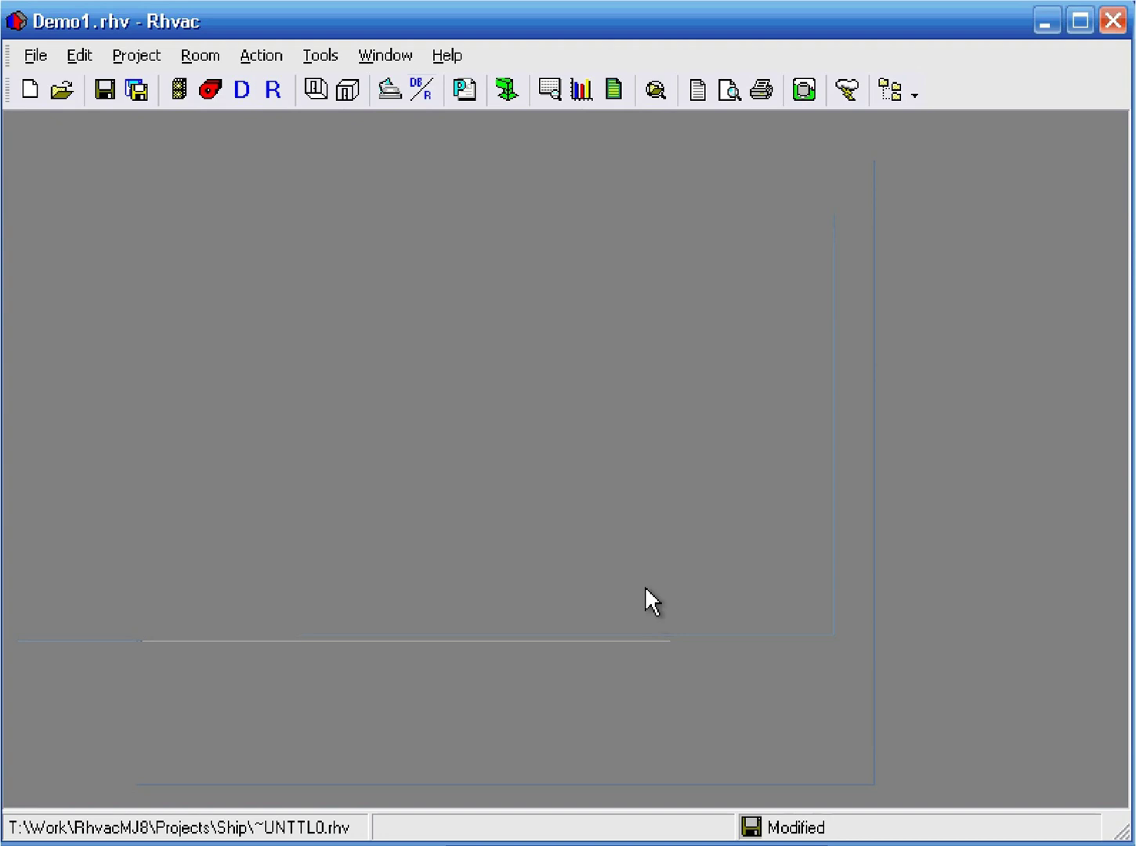
Create a new Drawing Board drawing using the '11 x 17 Eighth Scale with Border' template
{"action": "left_click", "coordinate": [389, 88]}
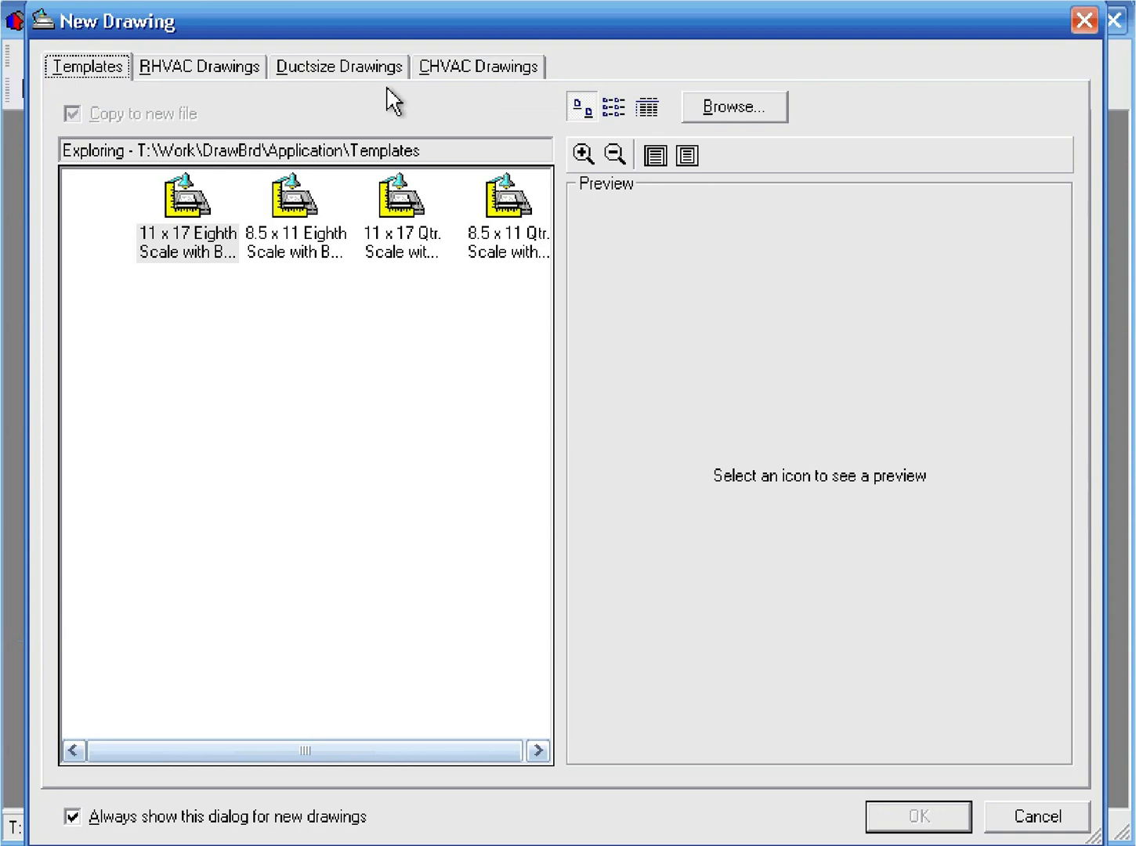
{"action": "left_click", "coordinate": [181, 222]}
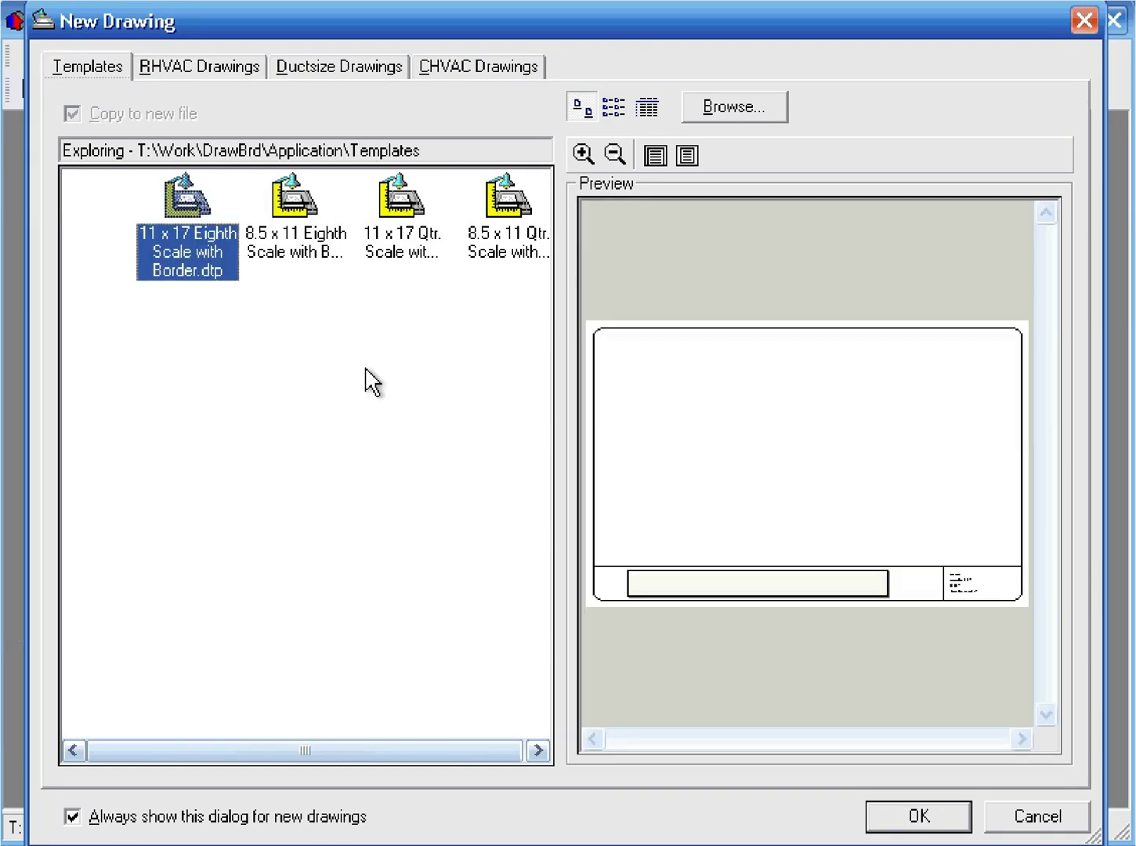
{"action": "left_click", "coordinate": [920, 817]}
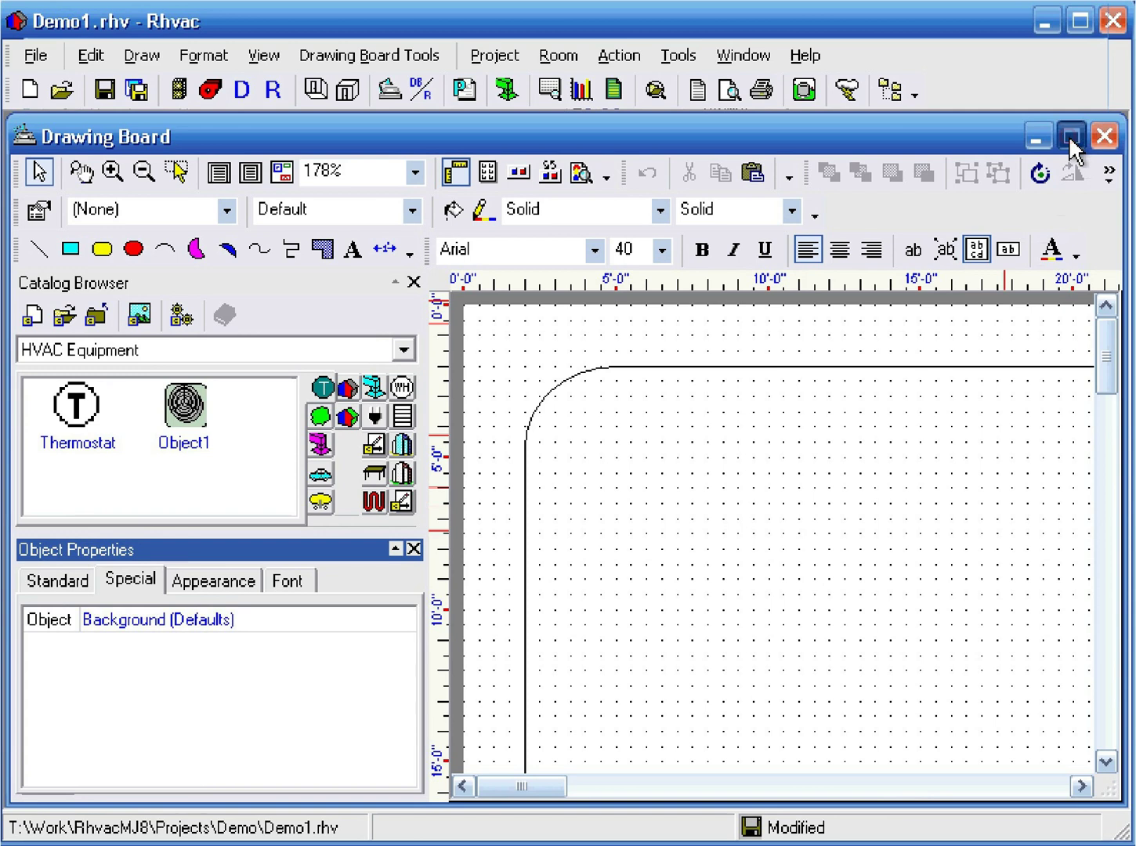
Maximize the Drawing Board and switch the Catalog Browser to Rhvac MJ8 Drawing Objects
{"action": "left_click", "coordinate": [1071, 137]}
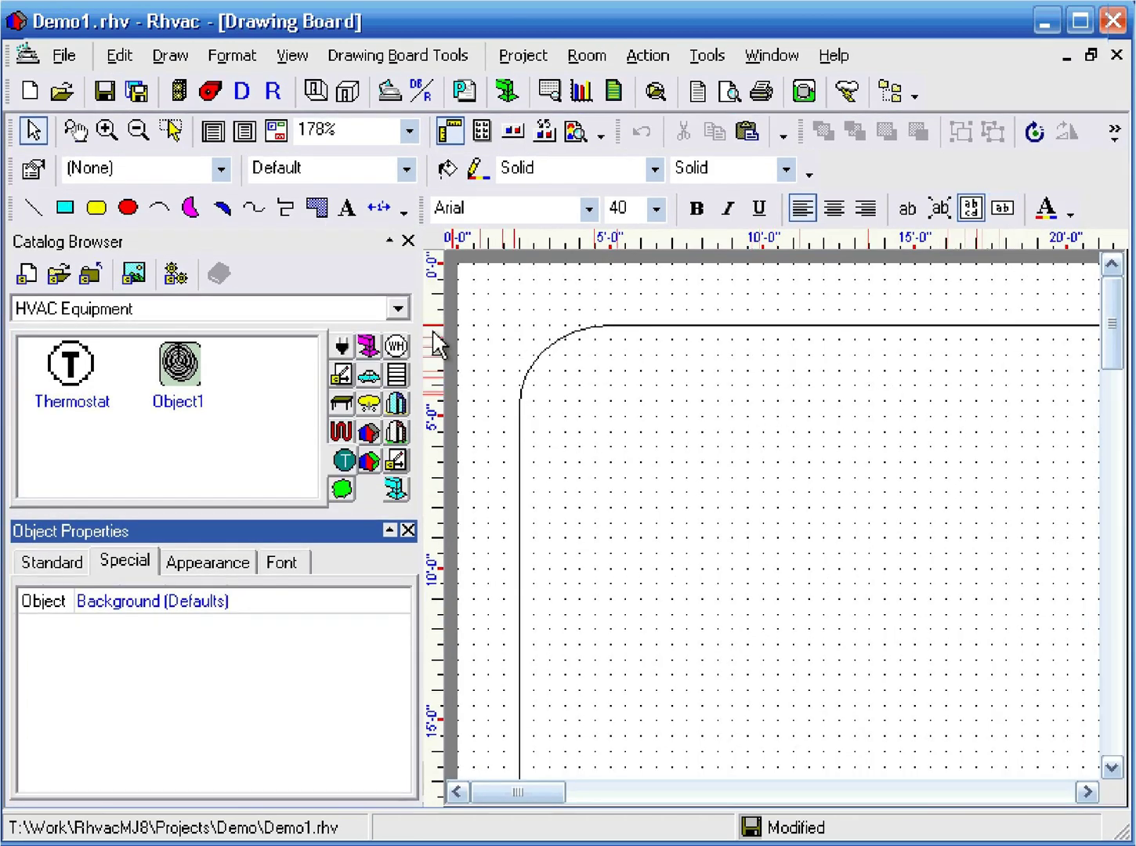
{"action": "left_click", "coordinate": [397, 309]}
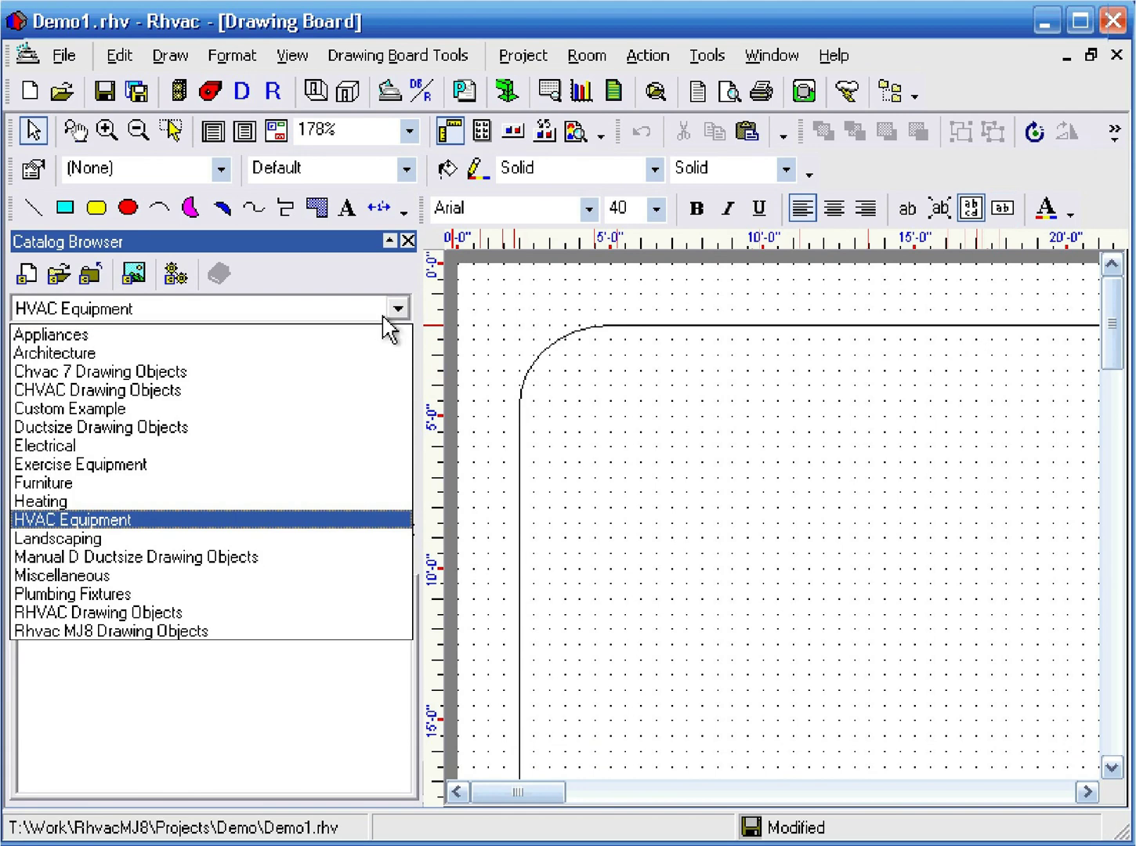
{"action": "left_click", "coordinate": [271, 632]}
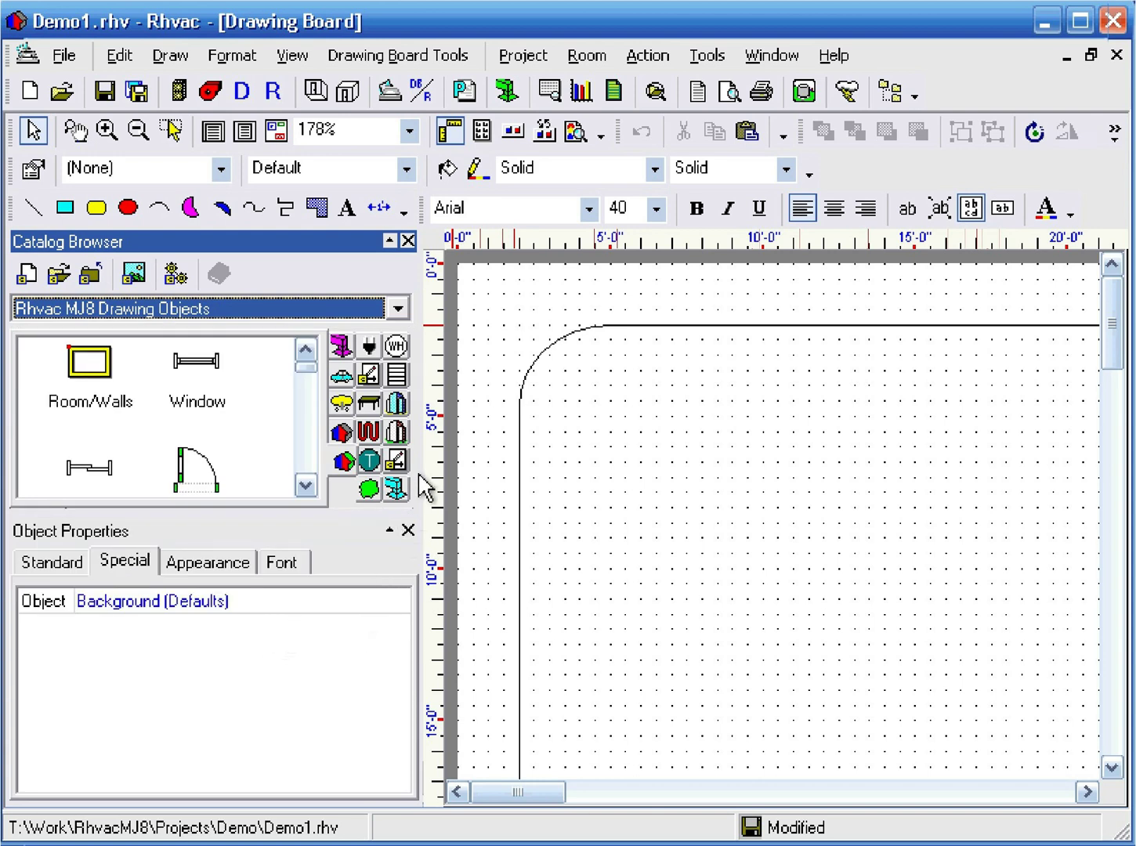
Place a Room/Walls object on the template and resize it to 12'-0" x 10'-0"
{"action": "left_click", "coordinate": [90, 365]}
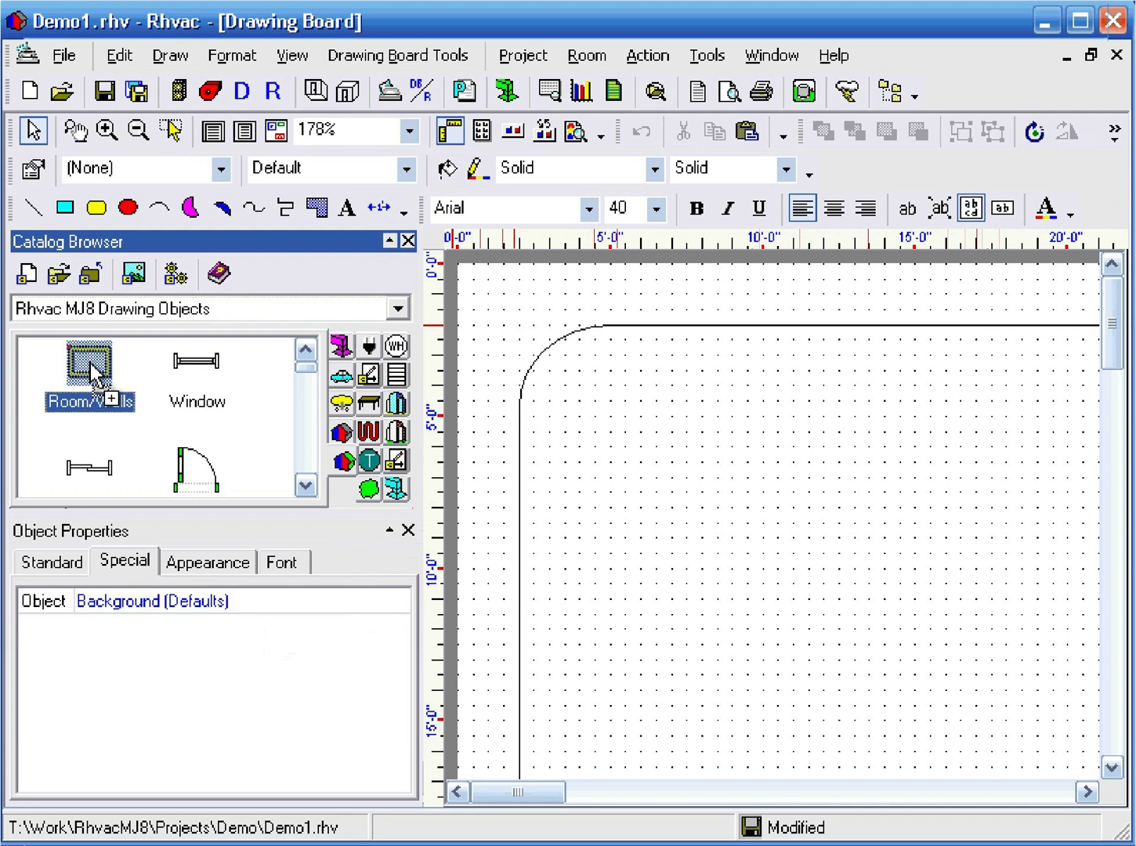
{"action": "left_click_drag", "start_coordinate": [93, 373], "coordinate": [582, 425]}
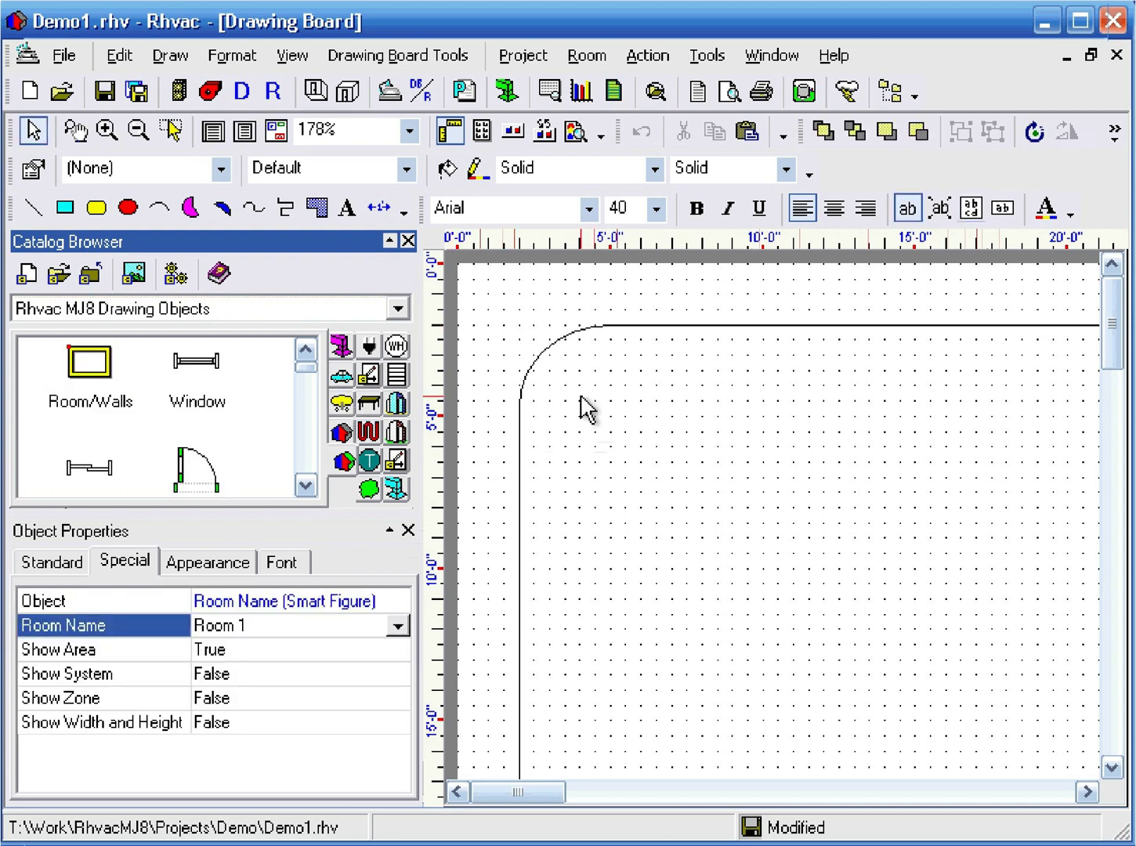
{"action": "scroll", "coordinate": [976, 417], "scroll_direction": "down", "scroll_amount": 1}
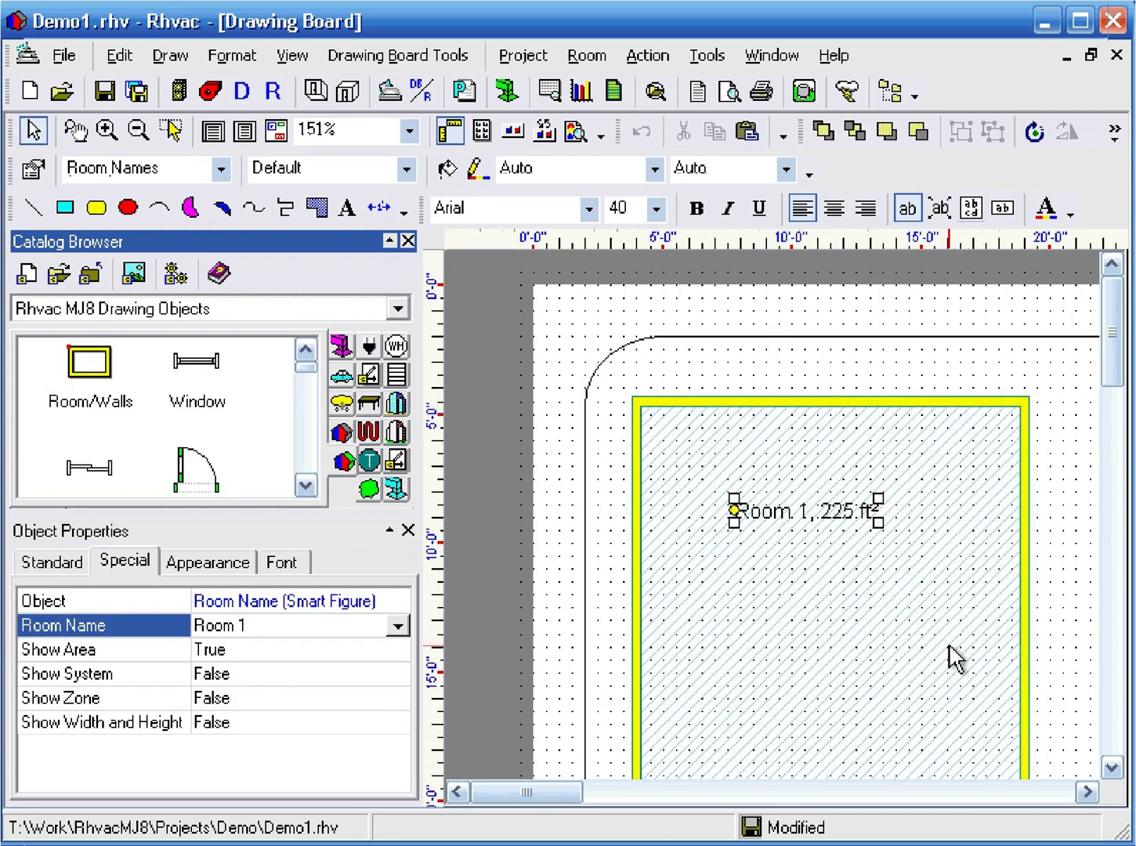
{"action": "left_click", "coordinate": [907, 578]}
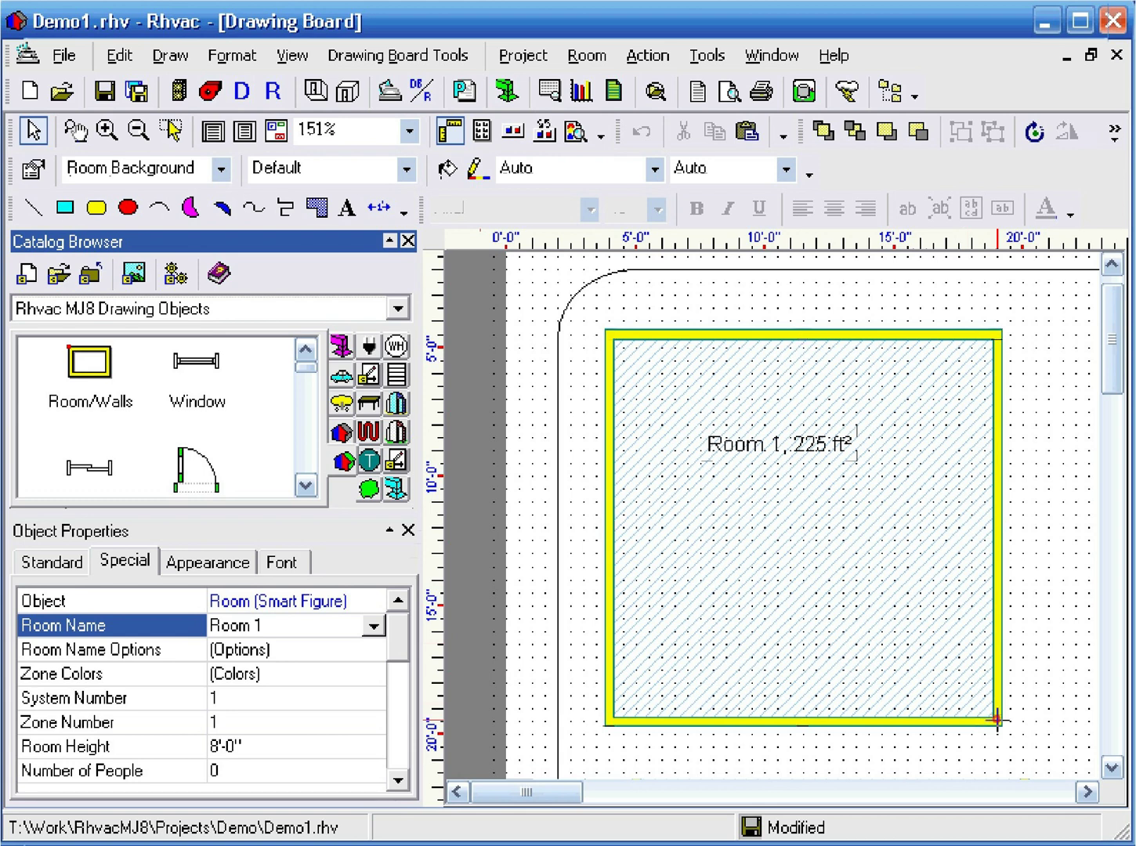
{"action": "mouse_move", "coordinate": [998, 721]}
{"action": "left_mouse_down"}
{"action": "mouse_move", "coordinate": [999, 639]}
{"action": "mouse_move", "coordinate": [923, 637]}
{"action": "mouse_move", "coordinate": [922, 590]}
{"action": "left_mouse_up"}
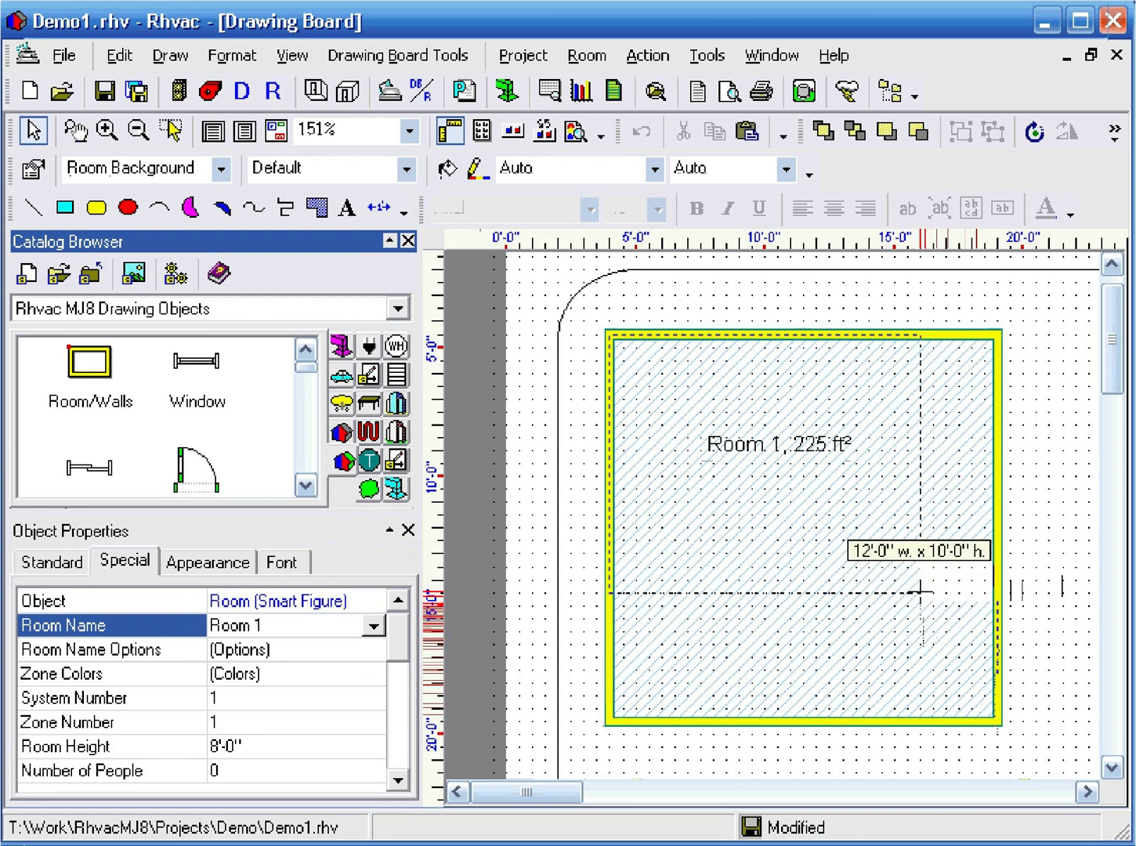
{"action": "left_click_drag", "start_coordinate": [922, 591], "coordinate": [922, 591]}
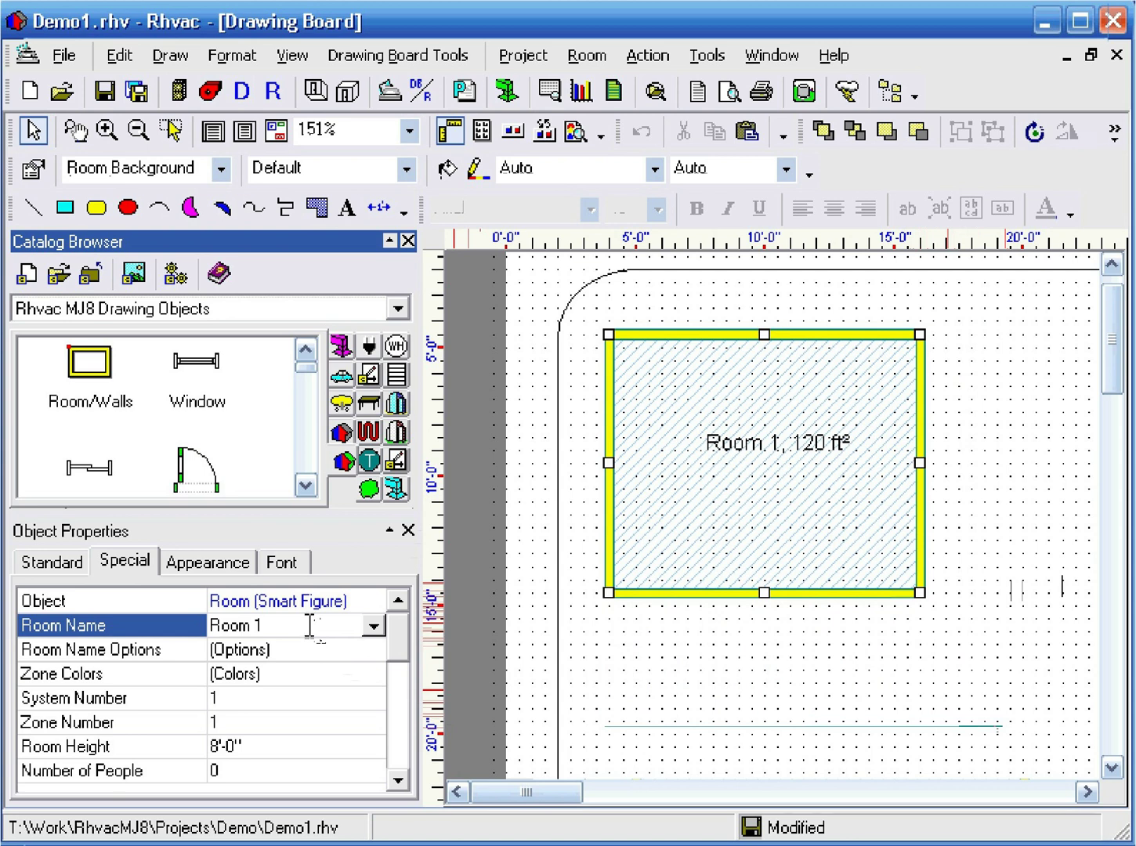
Enter 'Kitchen' as the Room Name in Object Properties
{"action": "left_click", "coordinate": [309, 624]}
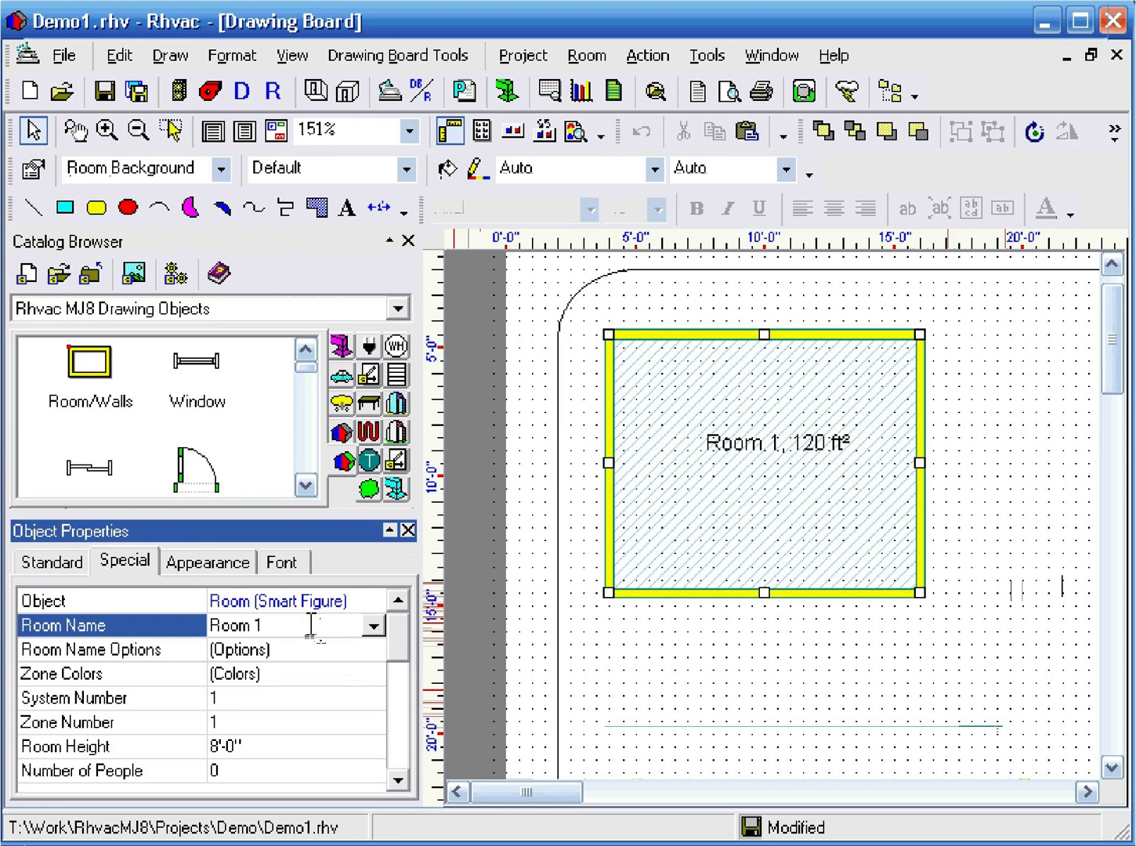
{"action": "type", "text": "Kitchen"}
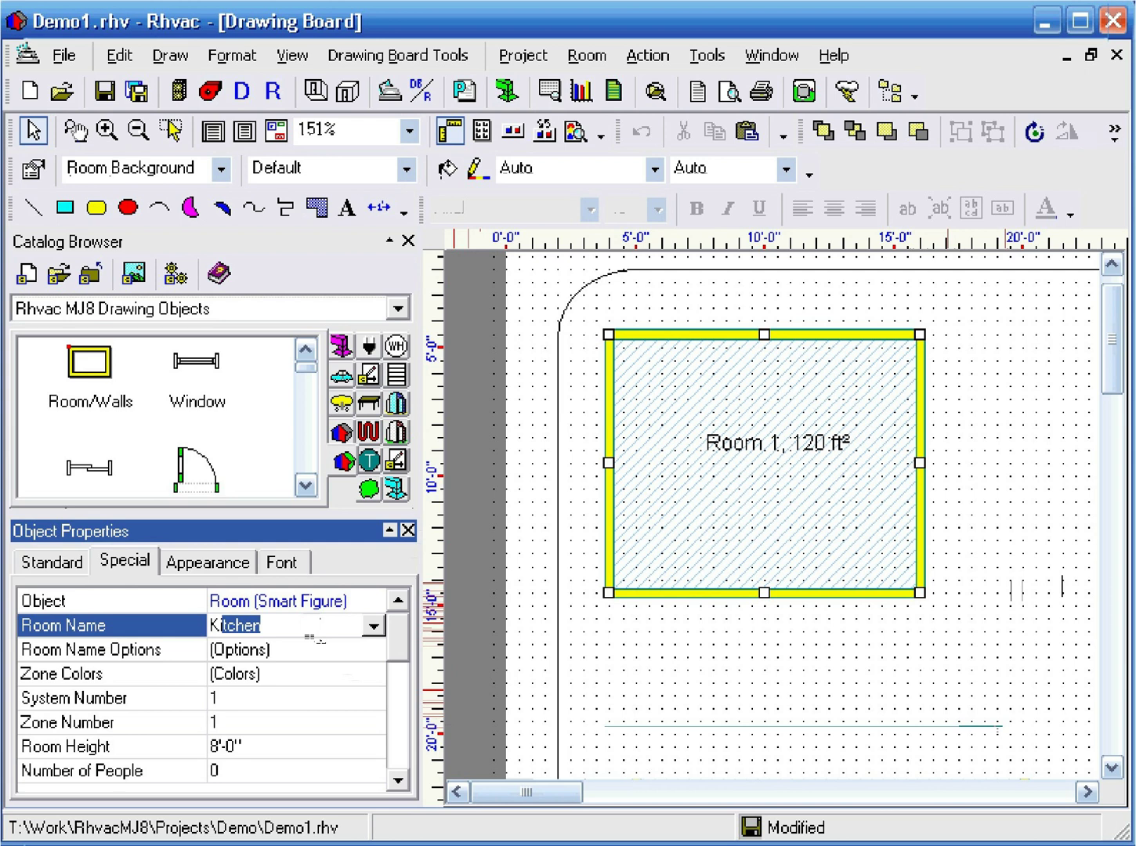
{"action": "left_click", "coordinate": [315, 642]}
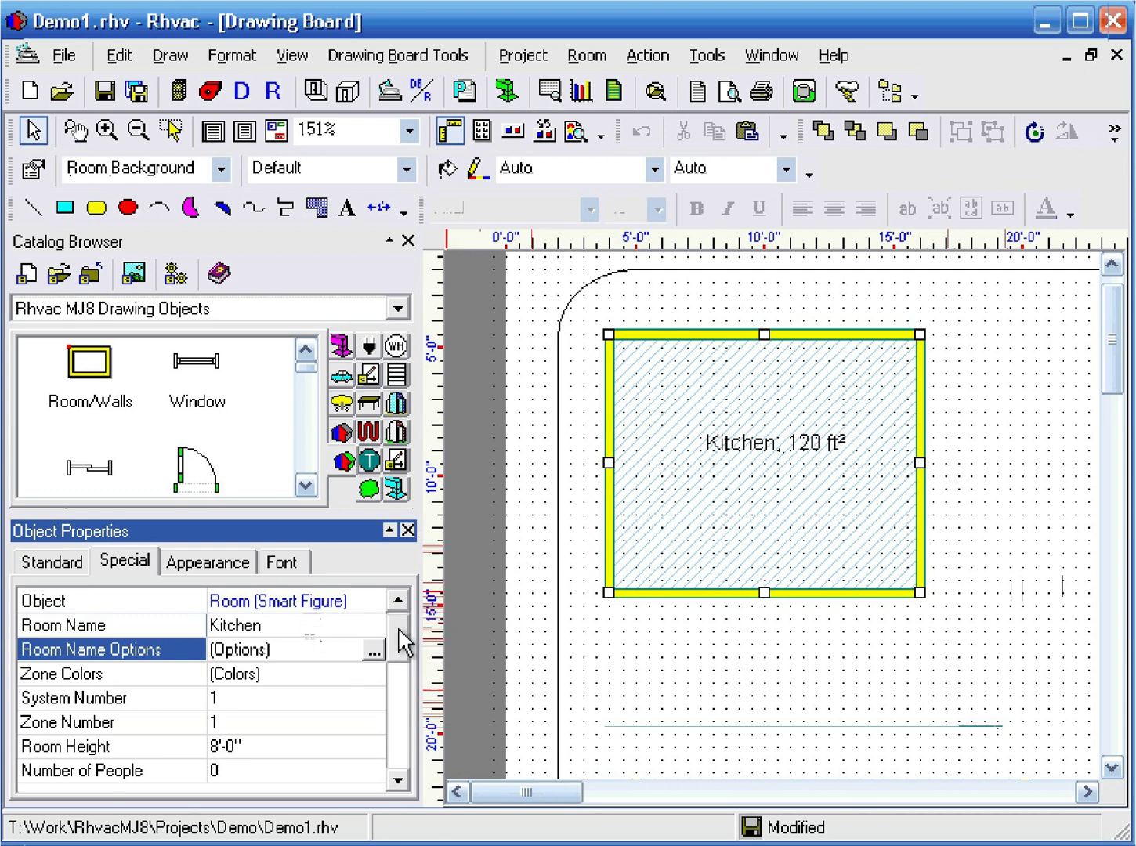
{"action": "left_click_drag", "start_coordinate": [401, 637], "coordinate": [415, 741]}
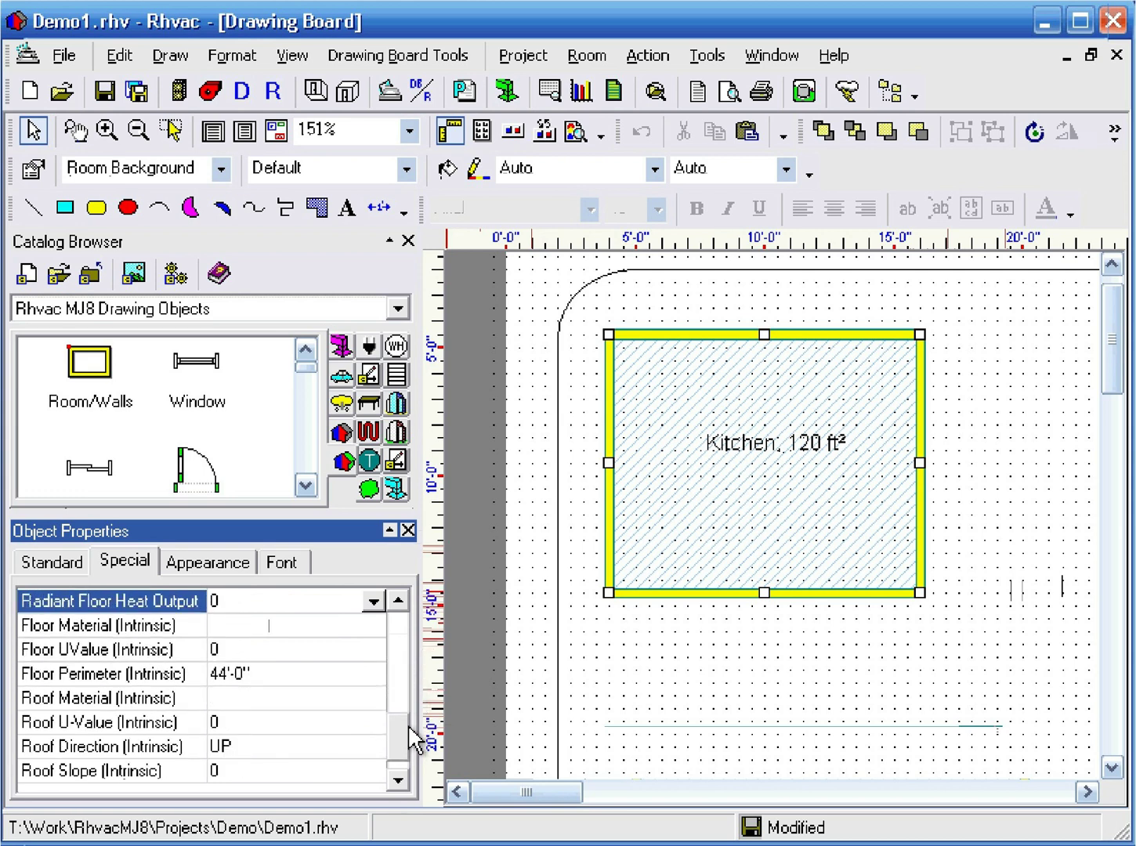
Open the Roof/Ceiling Material catalog from the Roof Material (Intrinsic) property
{"action": "left_click", "coordinate": [330, 698]}
{"action": "left_click", "coordinate": [373, 699]}
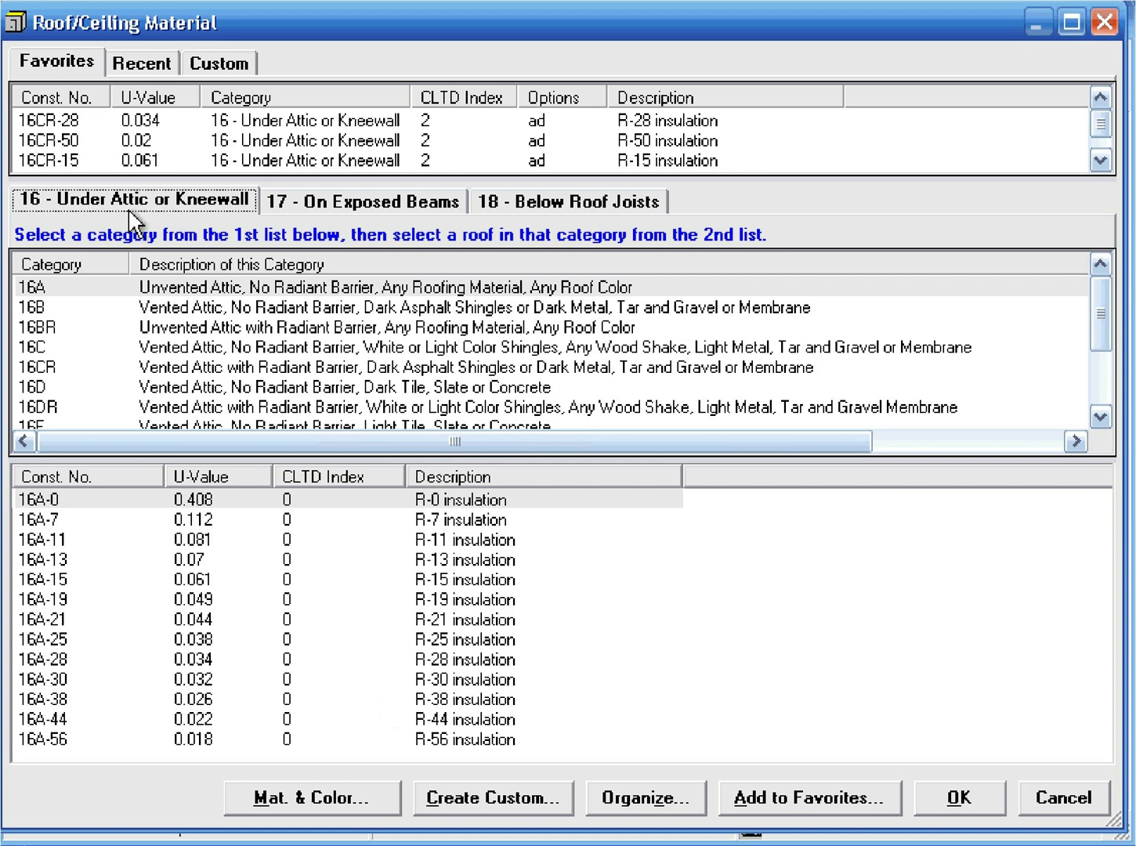
Select category 16C and choose construction 16C-19 with R-19 insulation
{"action": "left_click", "coordinate": [166, 286]}
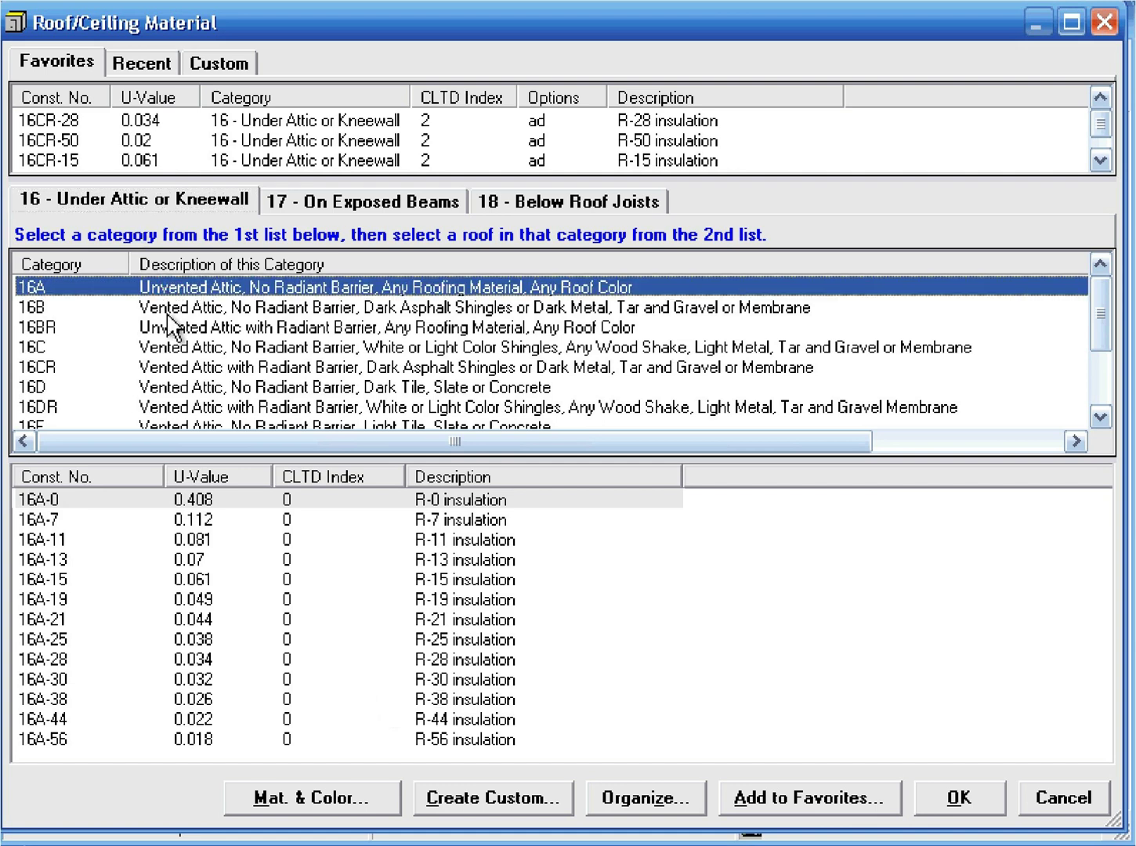
{"action": "left_click", "coordinate": [125, 348]}
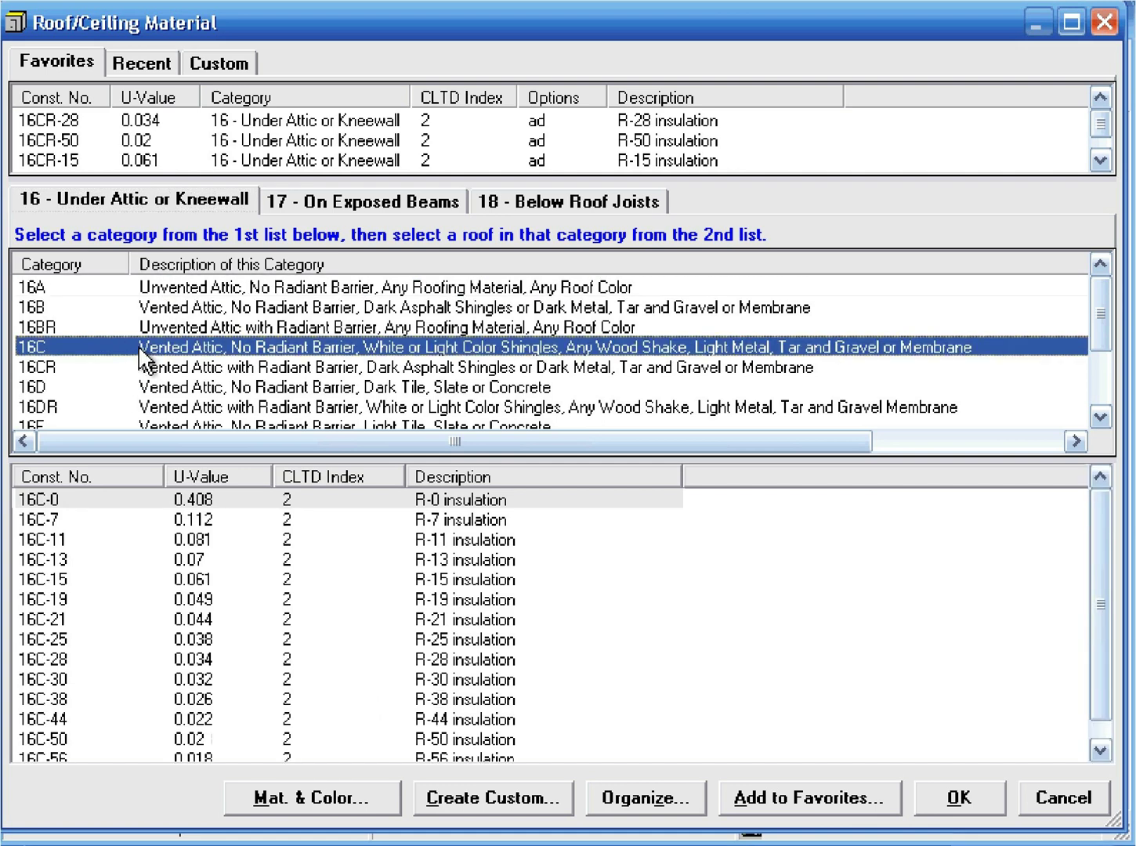
{"action": "left_click", "coordinate": [438, 600]}
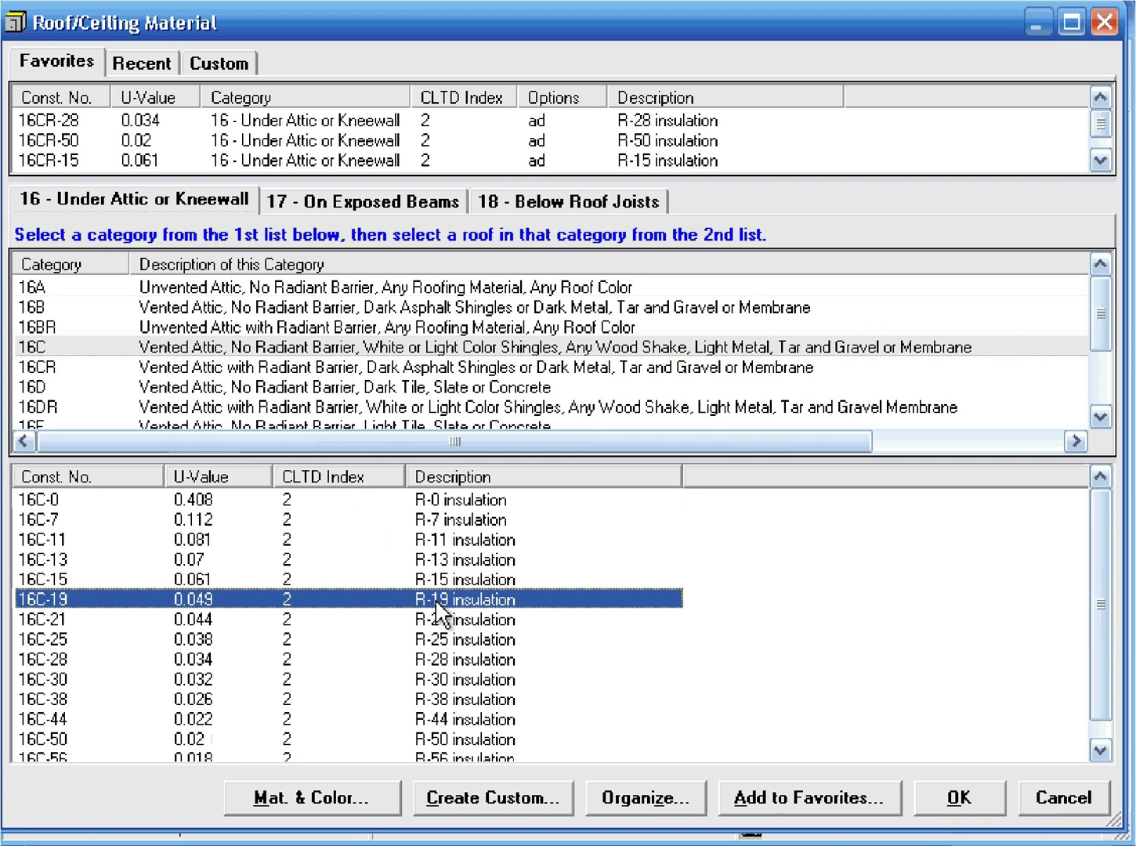